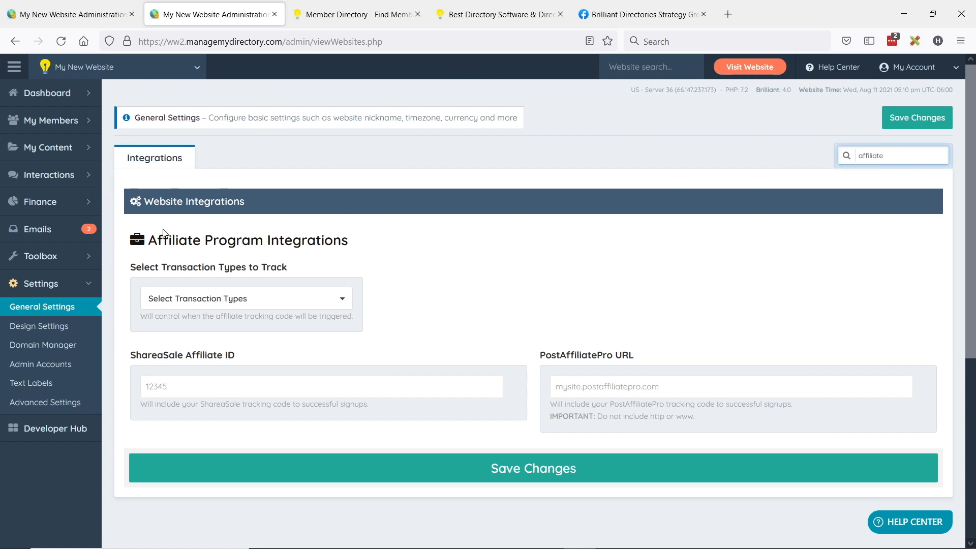
Step: Review the ShareaSale Affiliate ID and PostAffiliatePro URL fields under Affiliate Program Integrations
scroll(470, 239, down, 2)
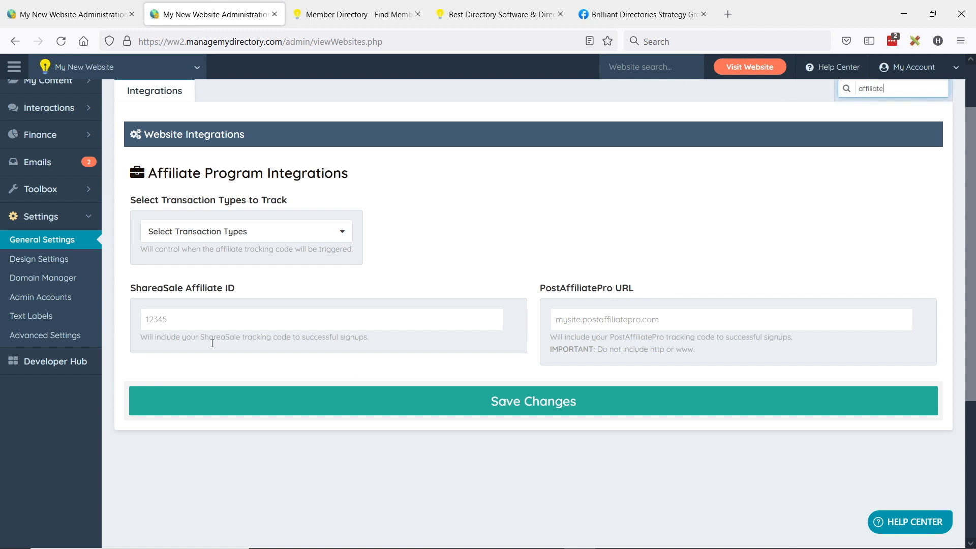
click(169, 320)
click(591, 320)
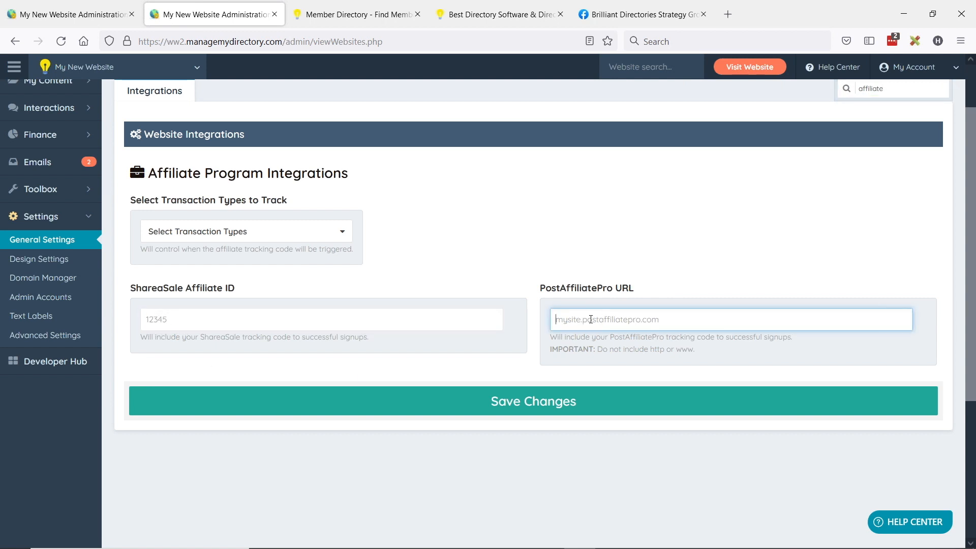
click(639, 283)
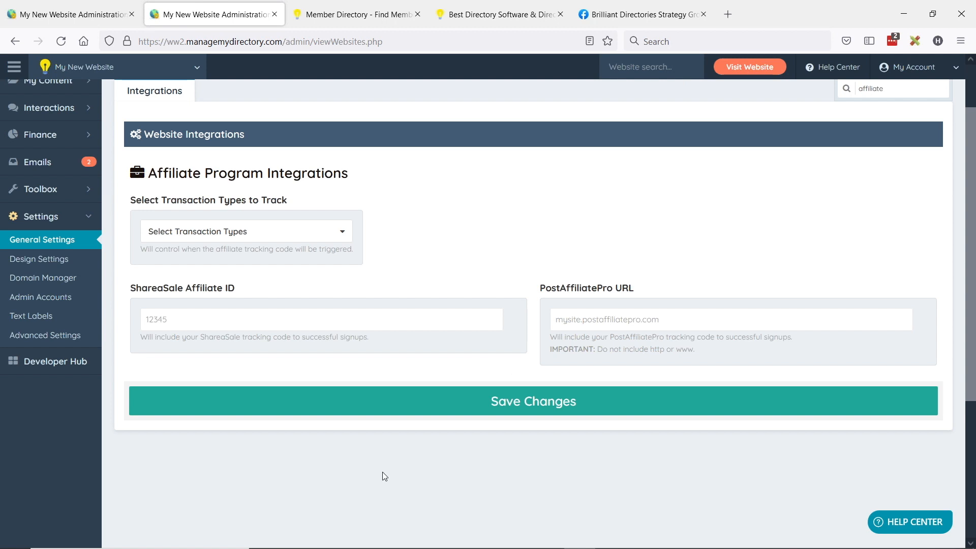
Step: Switch to Notepad and start a note reading "Add cust"
click(422, 536)
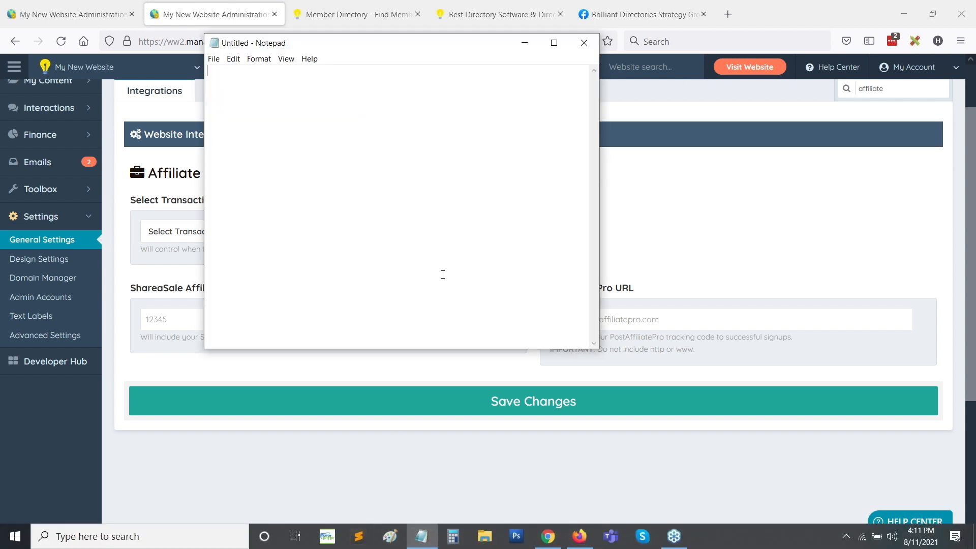
text(Add cust)
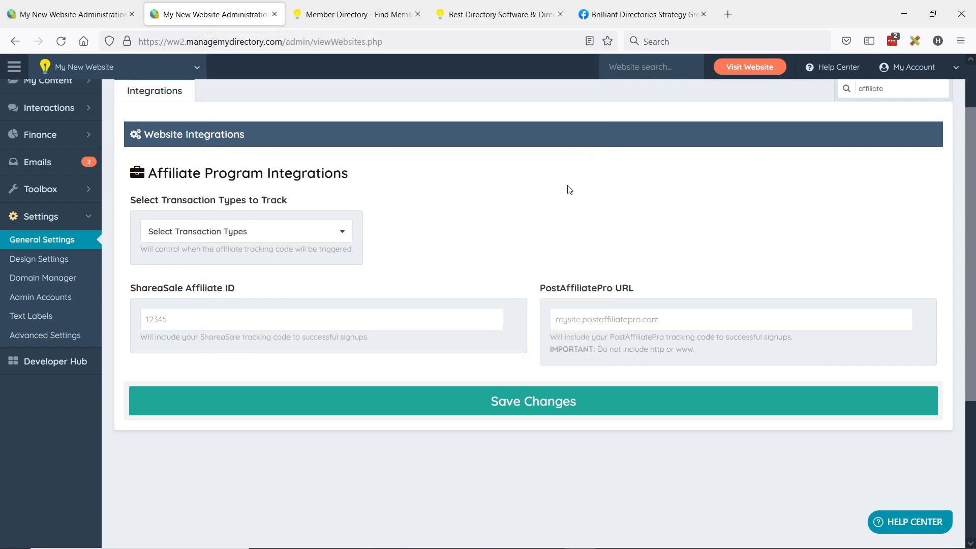
Step: Deselect Member Upgrades, Member Lead Purchases, Digital Product Purchases and Pay-Per-Post Purchases in the transaction types to track
click(221, 232)
click(202, 228)
click(175, 231)
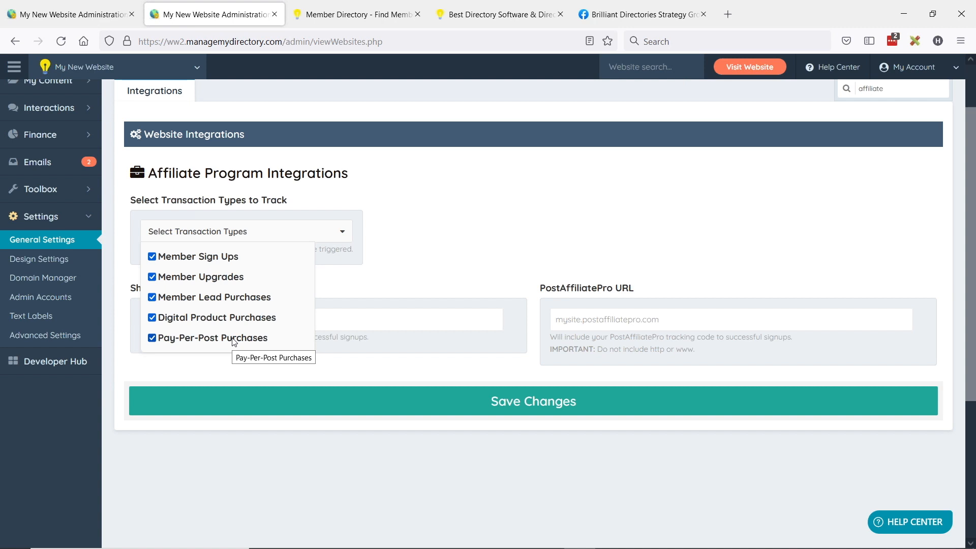
click(174, 279)
click(177, 296)
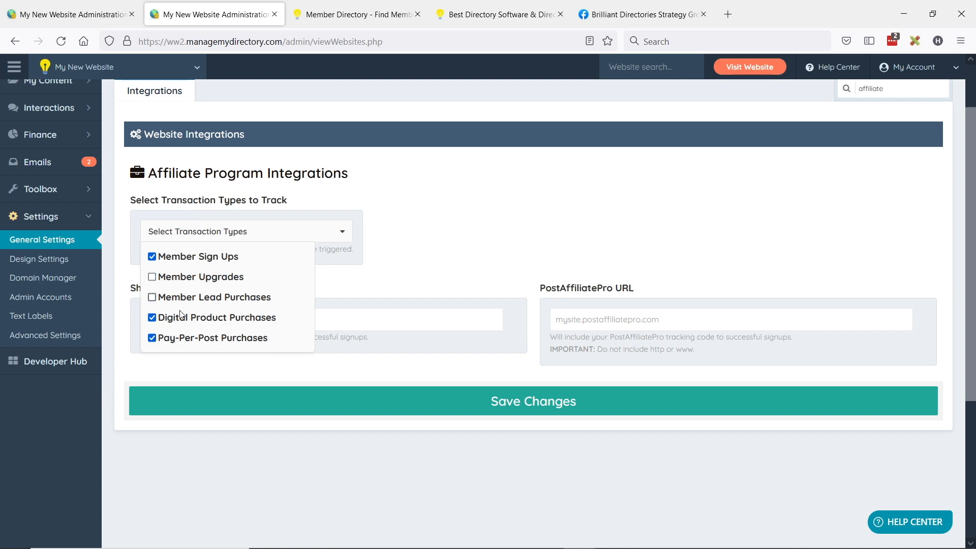
click(182, 315)
click(191, 336)
Step: Reselect Member Upgrades, Member Lead Purchases, Digital Product Purchases and Pay-Per-Post Purchases as tracked transaction types and close the list
click(174, 276)
click(196, 296)
click(193, 317)
click(201, 337)
click(462, 257)
key(alt+Tab)
key(Tab)
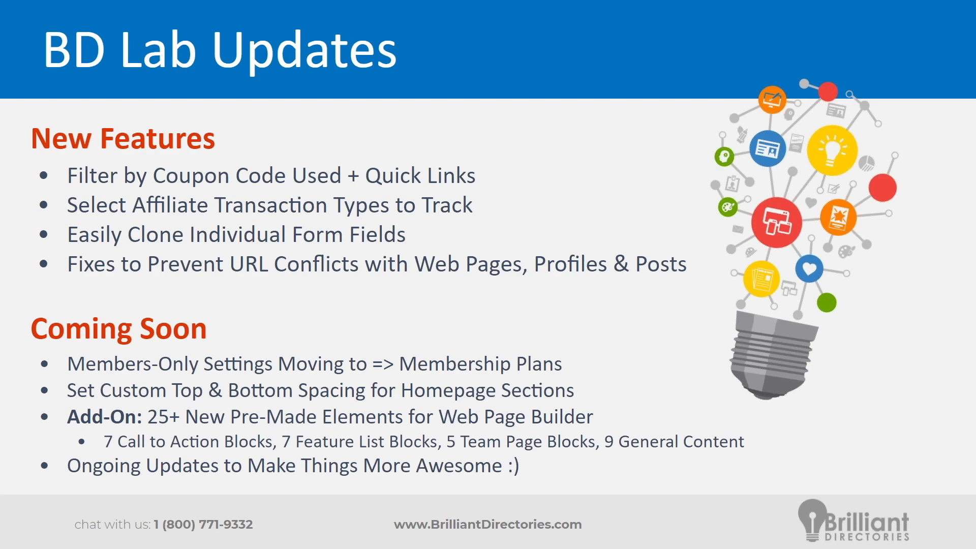
key(alt+Tab)
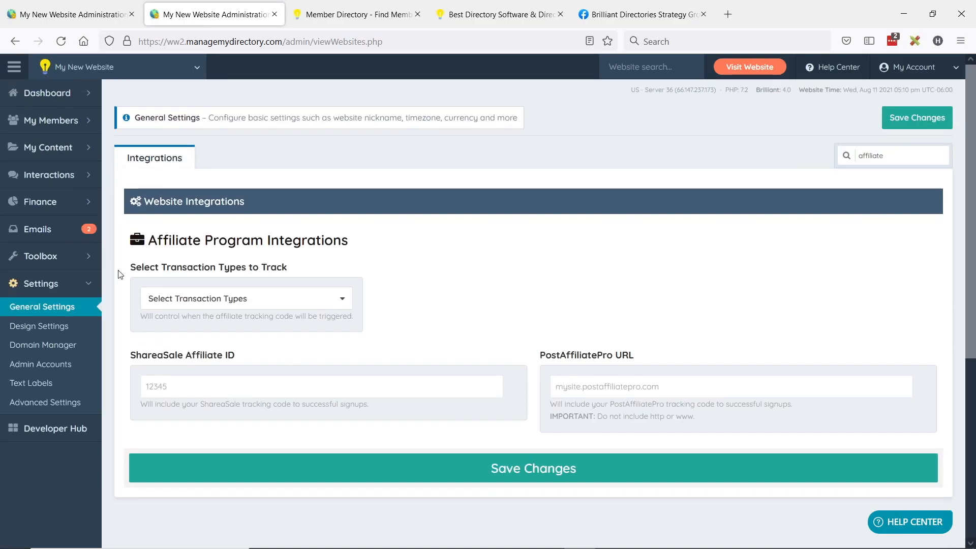
Step: Open the custom form Sample Test Form for editing in the Form Manager
click(89, 256)
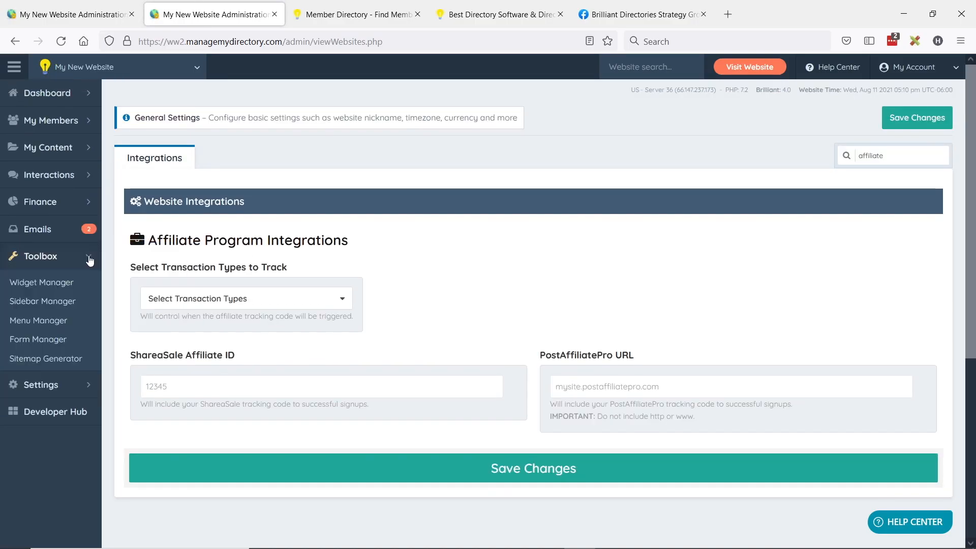
click(36, 341)
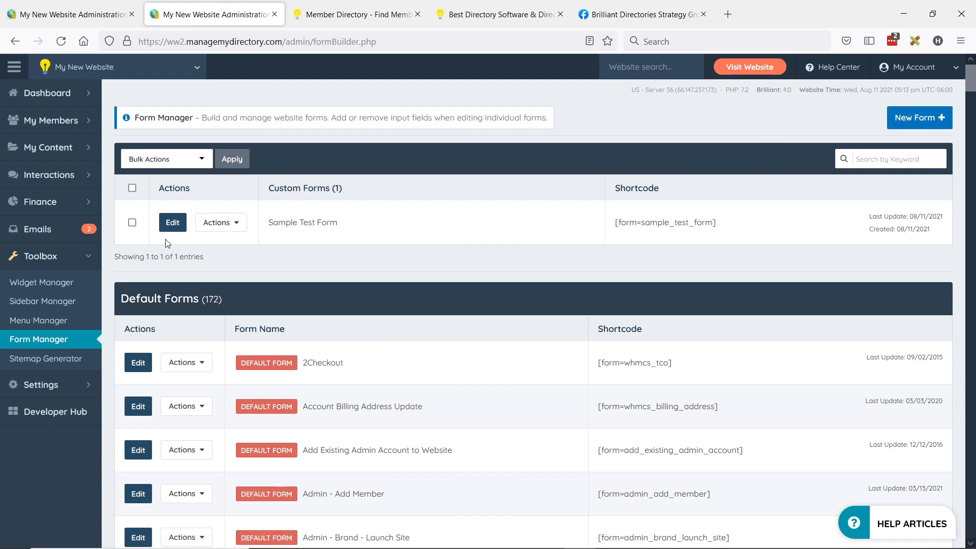
click(173, 229)
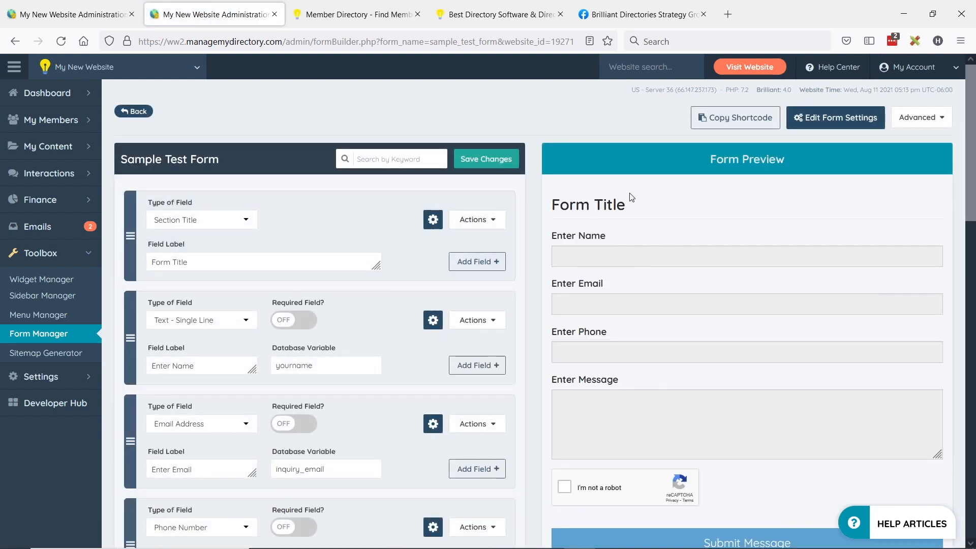
Step: Clone the Enter Message paragraph field in Sample Test Form and confirm the cloning
scroll(583, 169, down, 2)
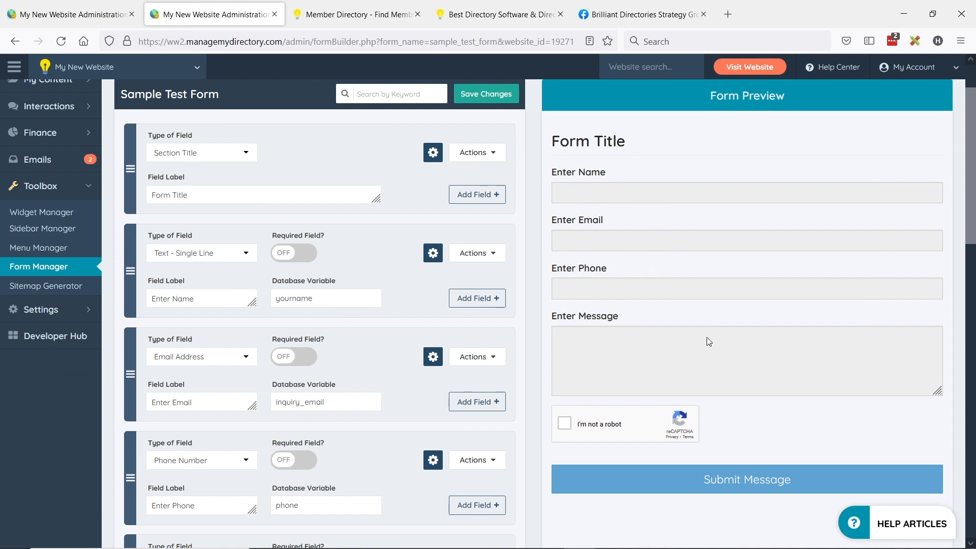
scroll(689, 279, down, 1)
scroll(688, 278, down, 2)
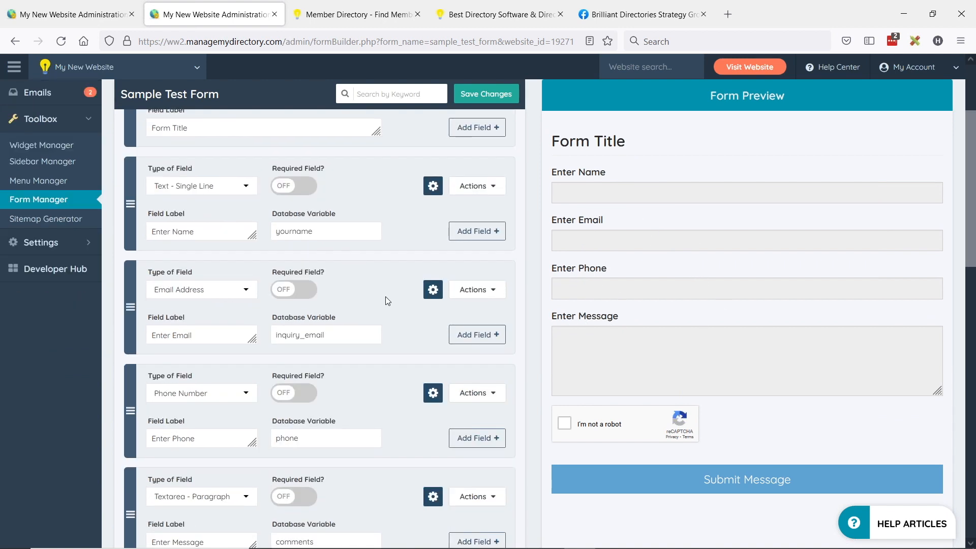
scroll(276, 282, down, 2)
scroll(275, 281, down, 5)
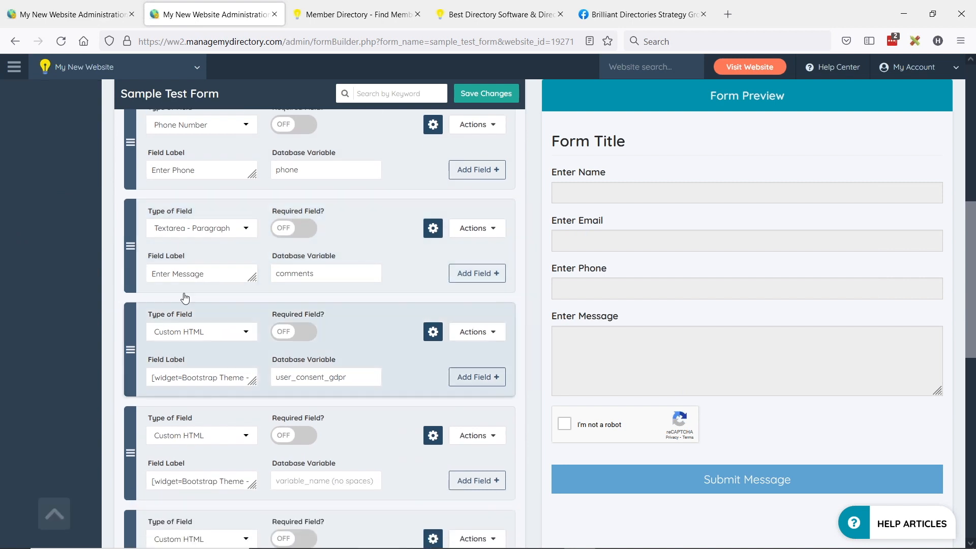
drag(156, 273, 223, 273)
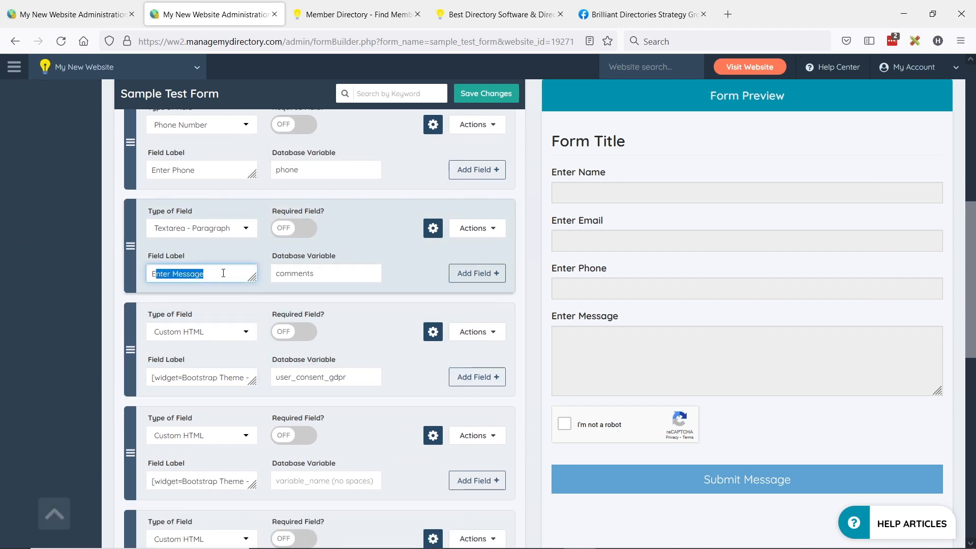
click(489, 228)
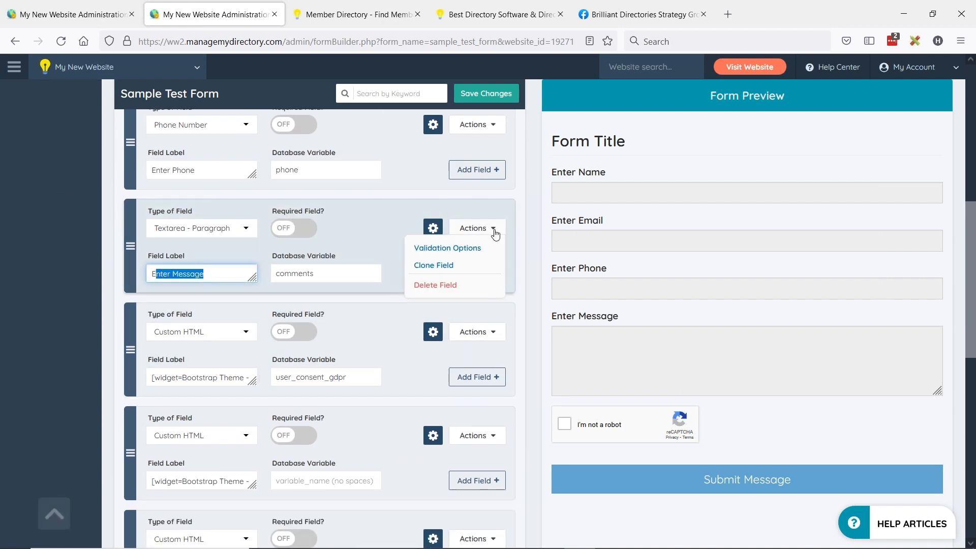
click(433, 266)
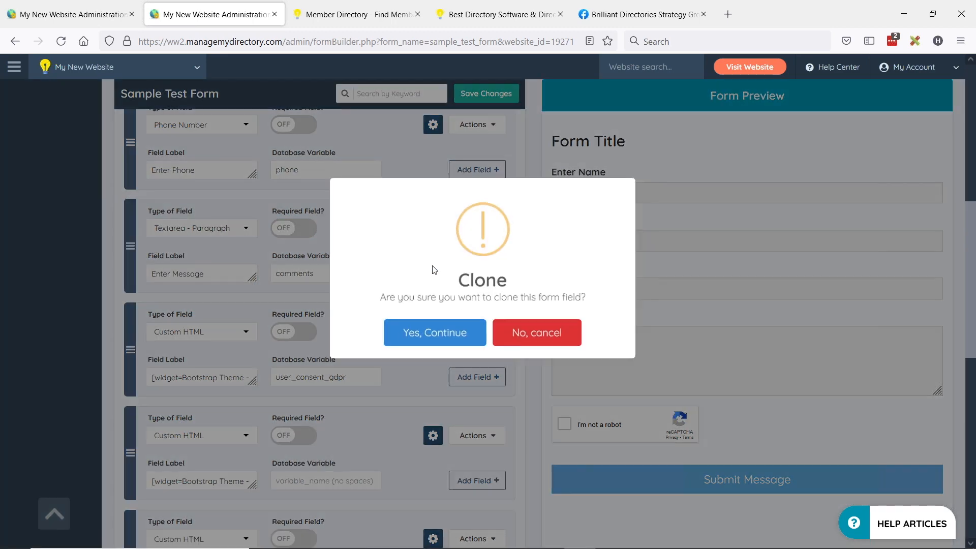
click(444, 339)
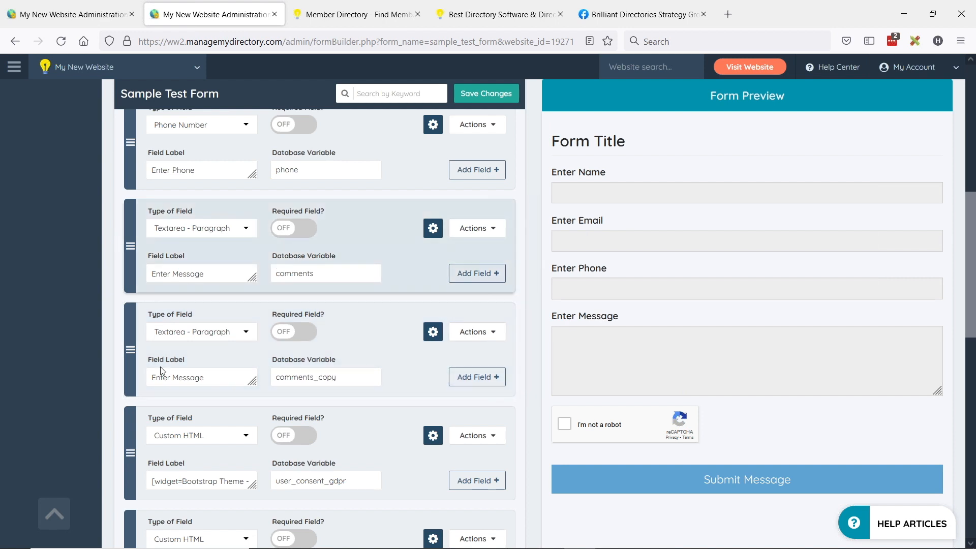
Step: Examine the cloned message field's database variable and the advanced settings of the message fields
click(335, 376)
drag(336, 377, 275, 377)
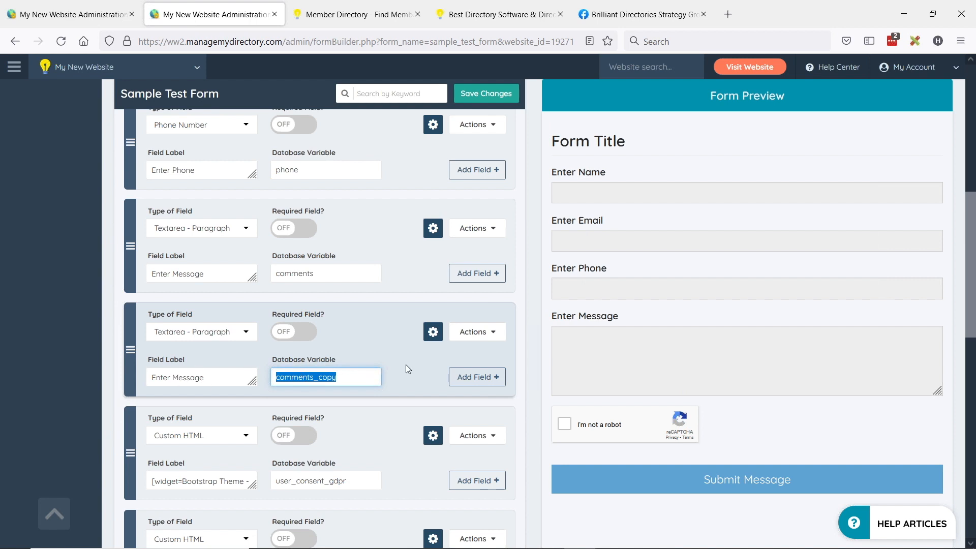
click(433, 332)
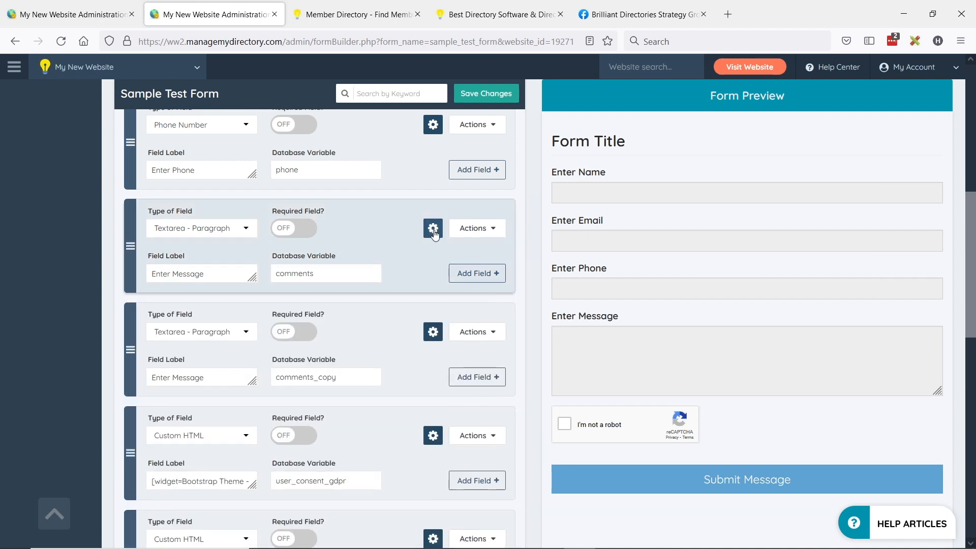
click(432, 231)
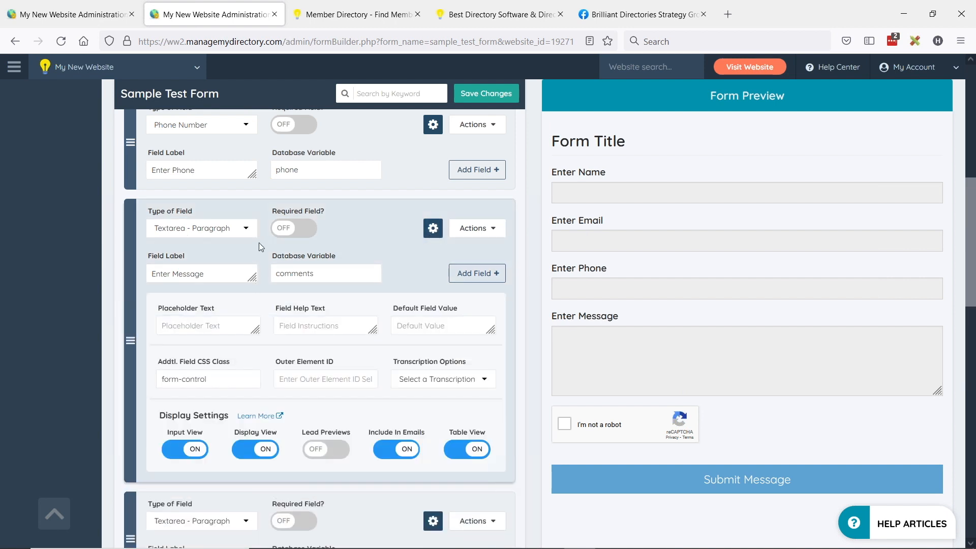
click(429, 234)
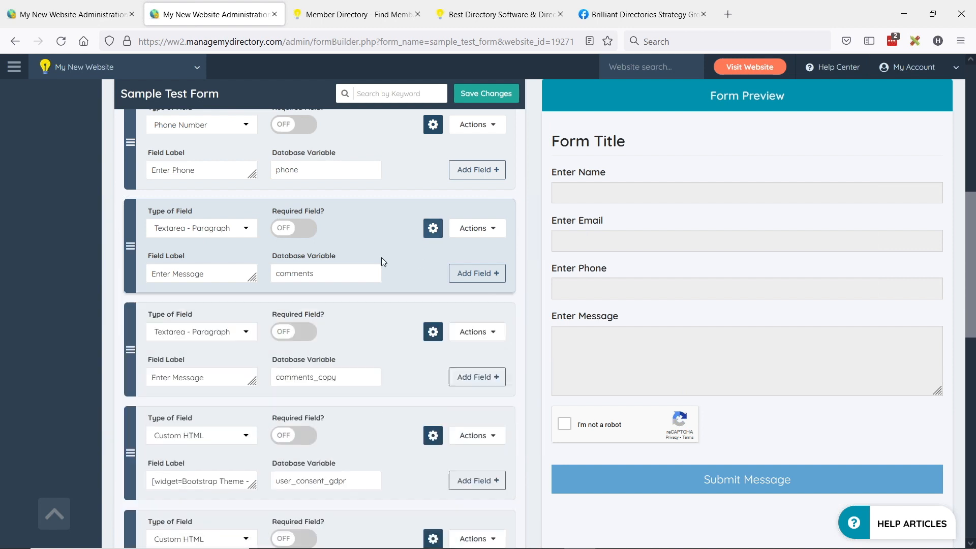
click(433, 336)
scroll(366, 354, down, 1)
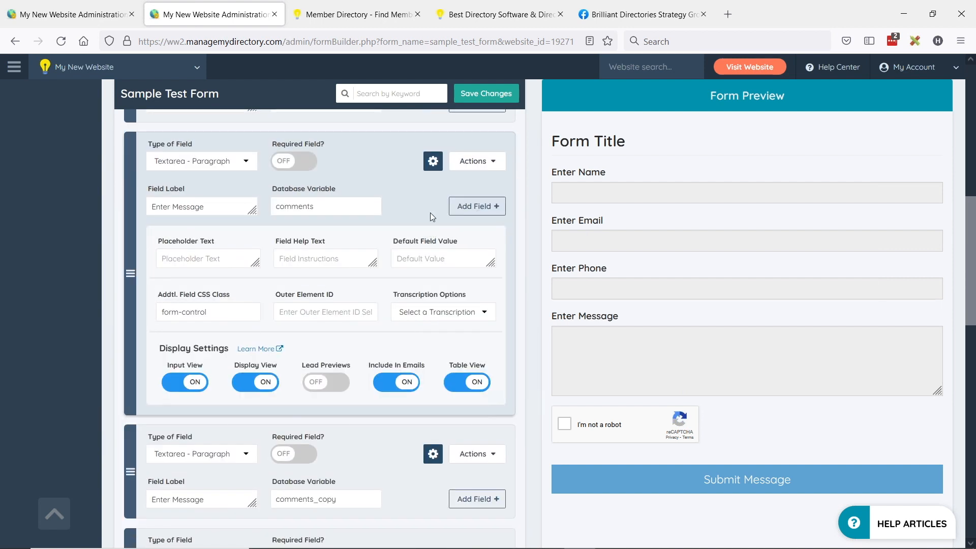
click(431, 162)
scroll(401, 232, up, 2)
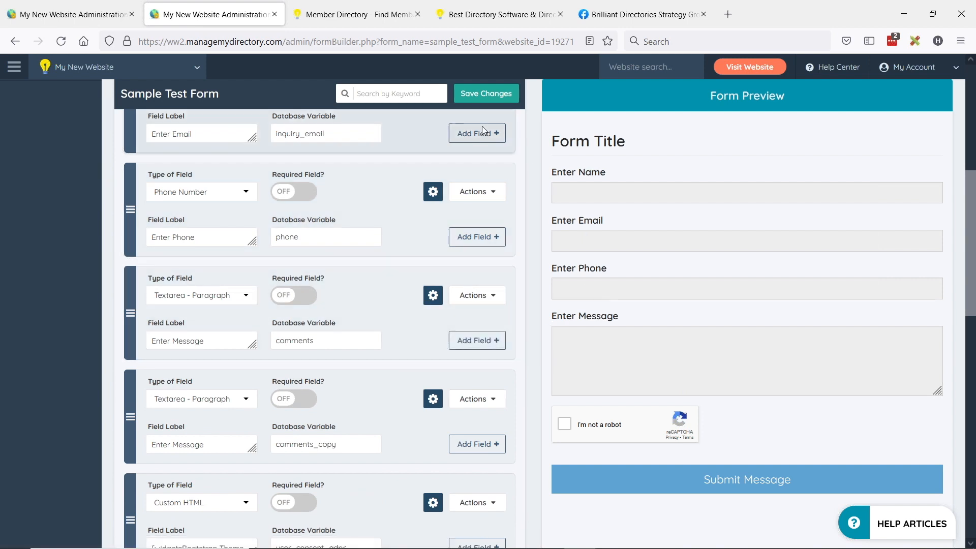
Step: Save the form with the cloned message field and dismiss the confirmation
click(486, 94)
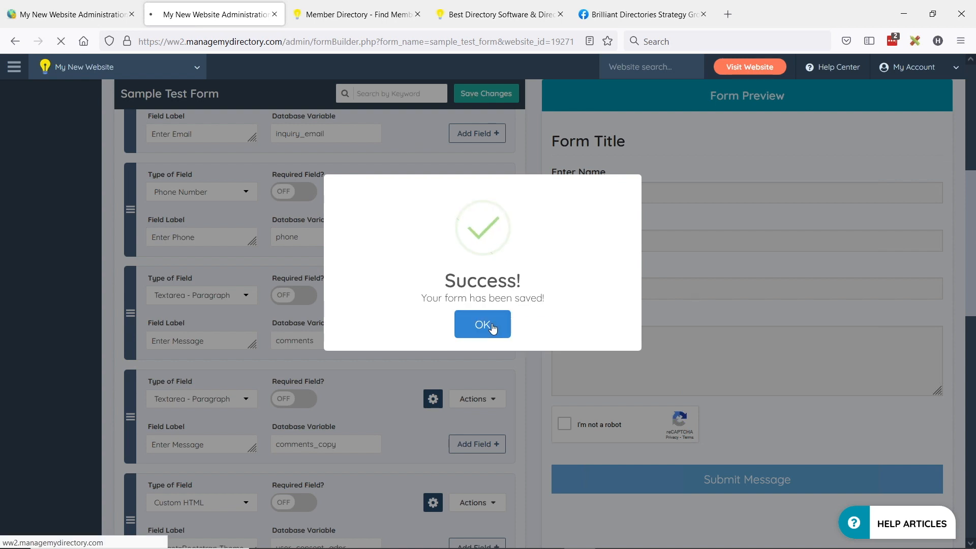
click(492, 327)
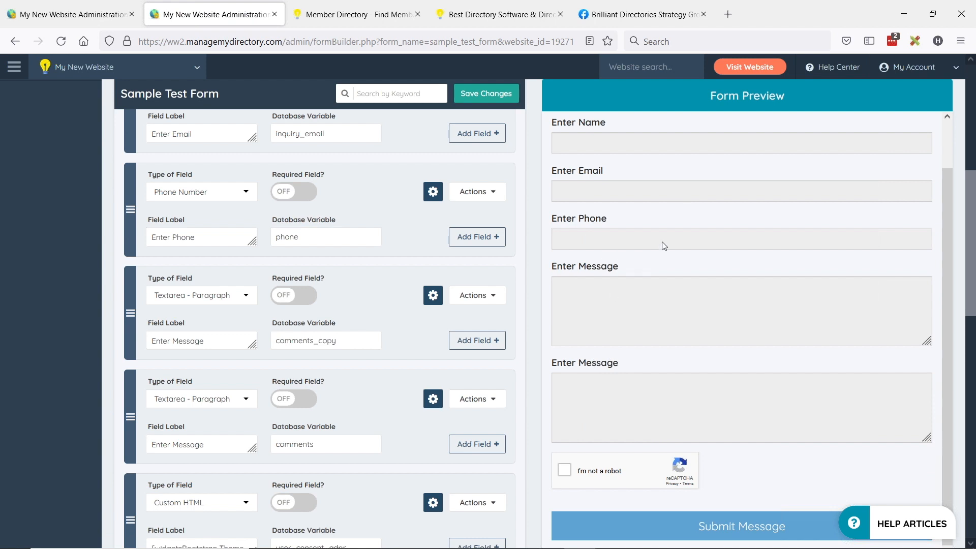
Step: Change the label of the message field with variable comments_copy to "Tell Us What You Liked Most"
drag(224, 341, 108, 346)
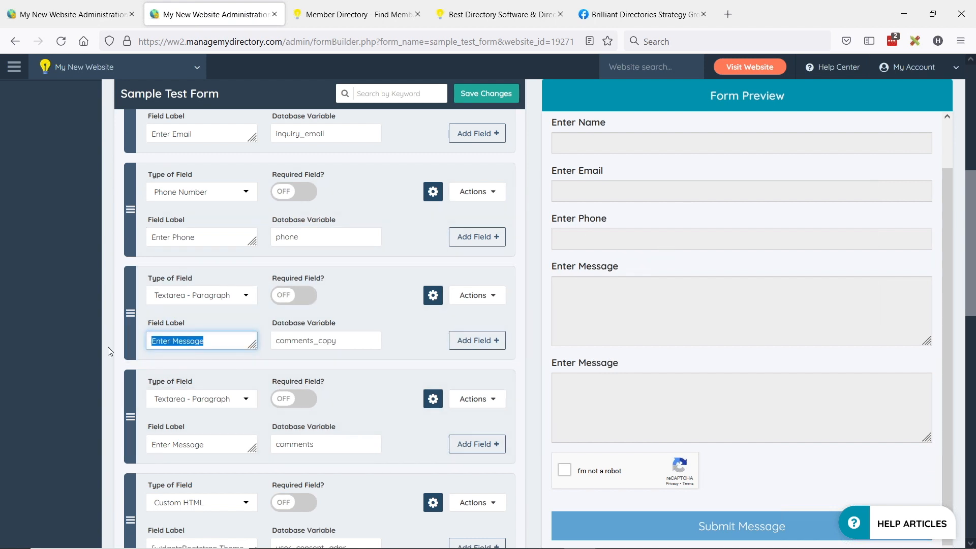
text(Tell IU)
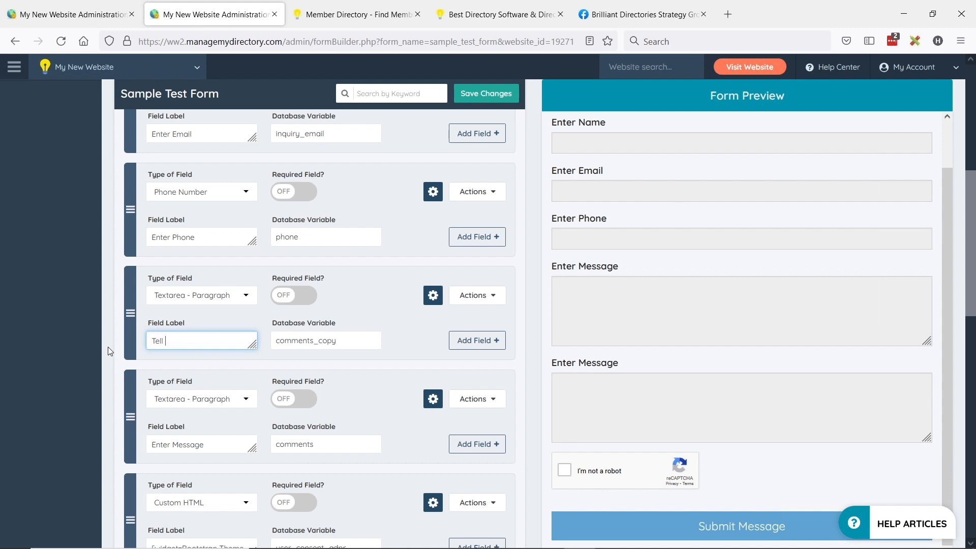
key(BackSpace)
key(BackSpace)
text(Us What Yu LIked Most)
click(205, 342)
text(ou)
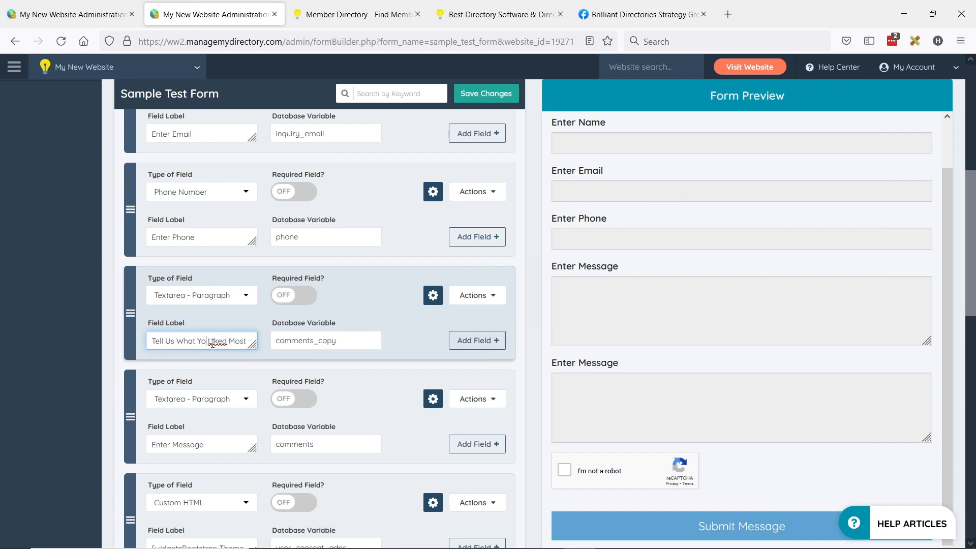
right_click(226, 340)
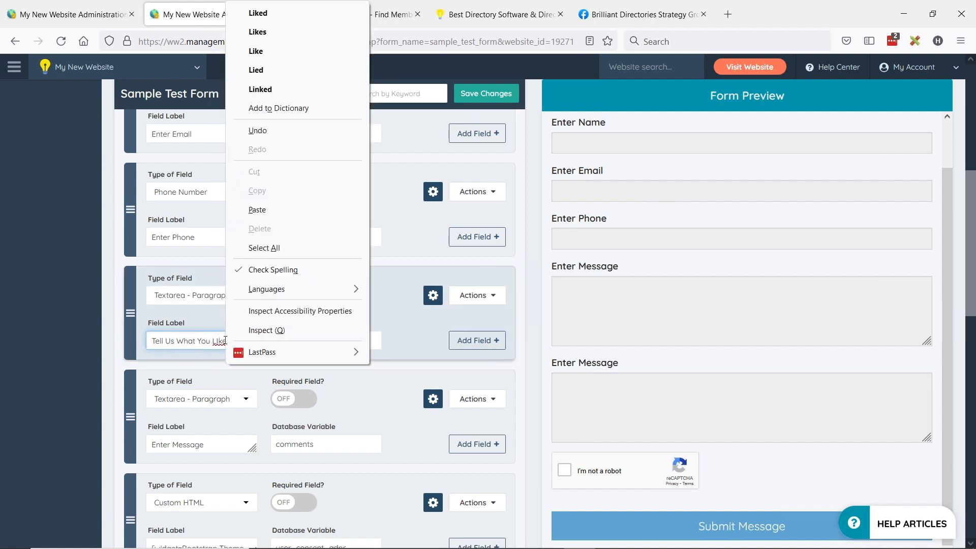
click(258, 13)
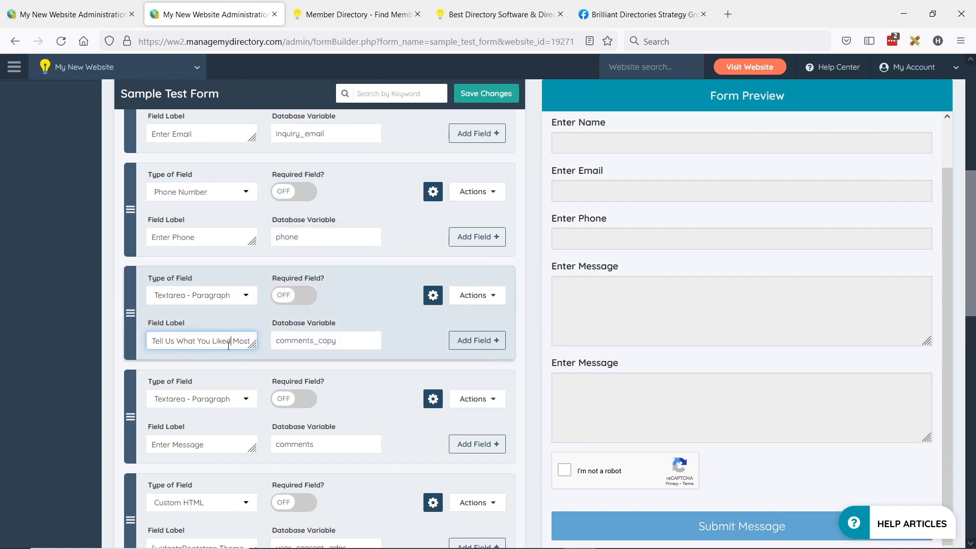
Step: Reuse that label on the message field with variable comments, changing it to "Tell Us What You Liked Least"
key(ctrl+a)
key(ctrl+c)
click(238, 445)
key(ctrl+a)
key(ctrl+v)
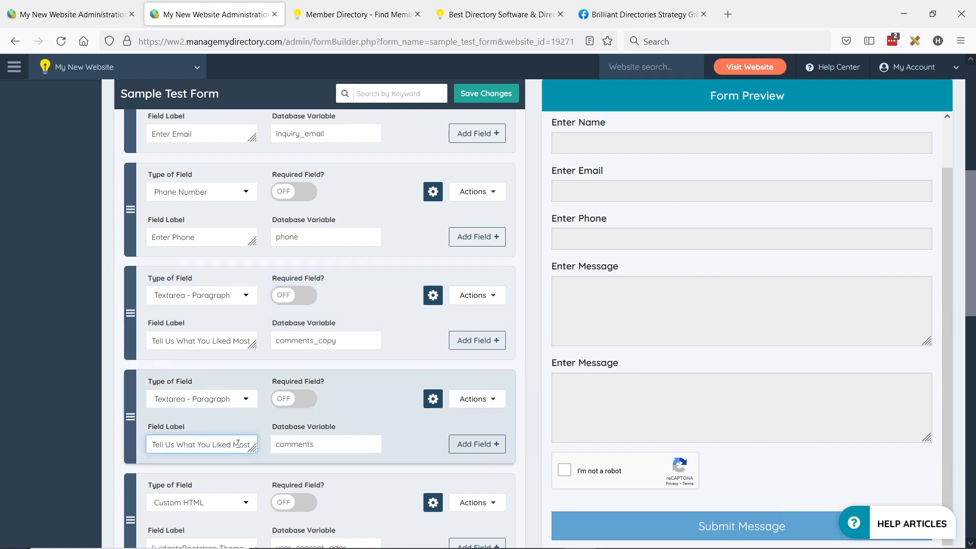
double_click(238, 444)
text(Least)
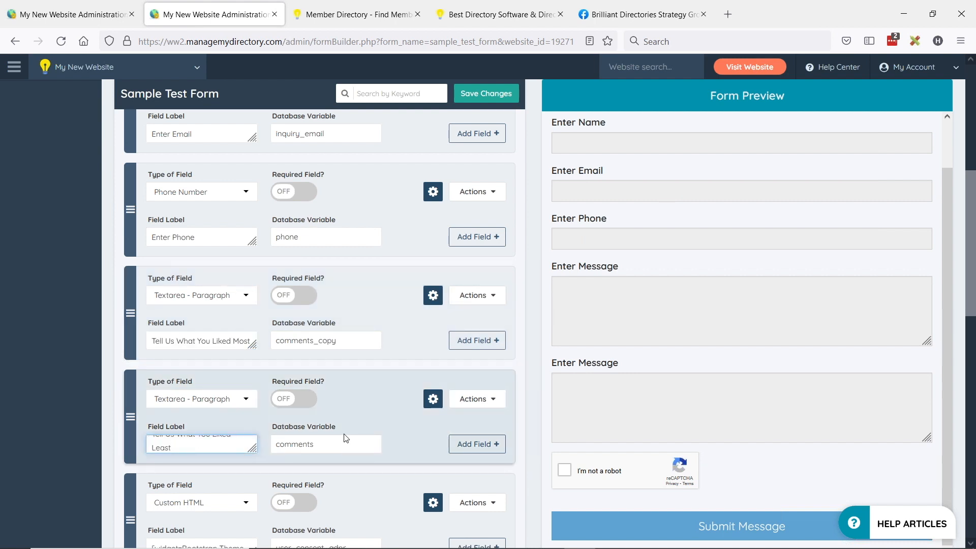
Step: Save the form and check the labels of the two message fields in the form preview
click(480, 98)
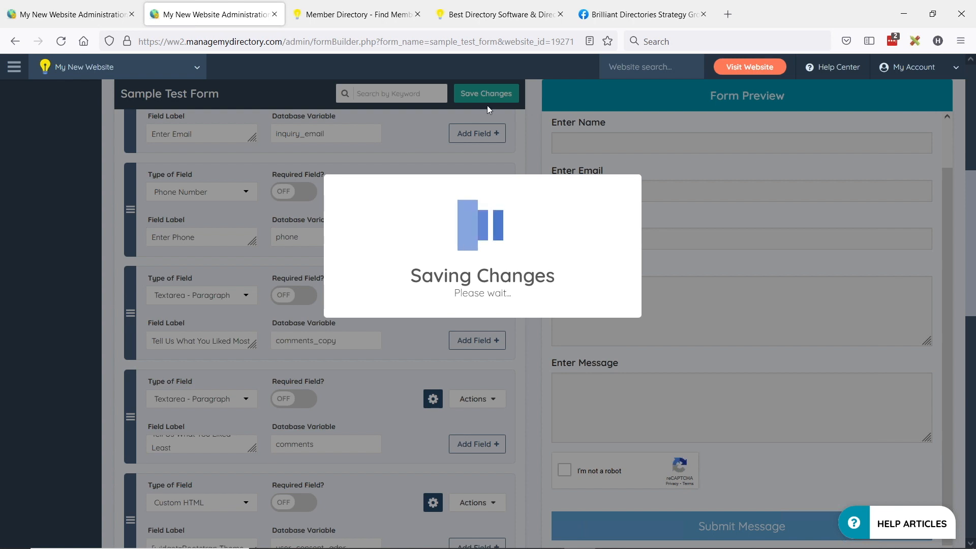
click(484, 322)
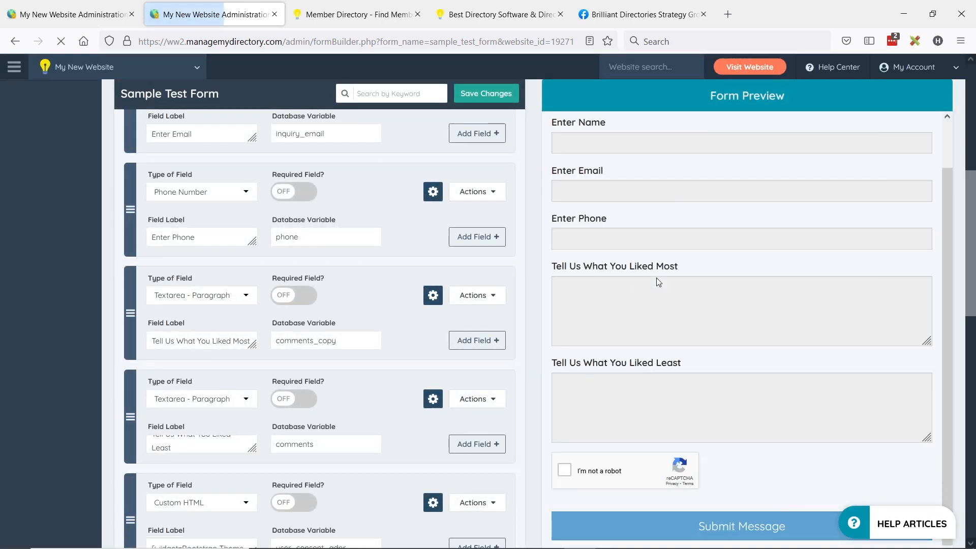
scroll(711, 321, up, 1)
drag(576, 316, 665, 315)
drag(575, 412, 648, 409)
scroll(639, 365, up, 1)
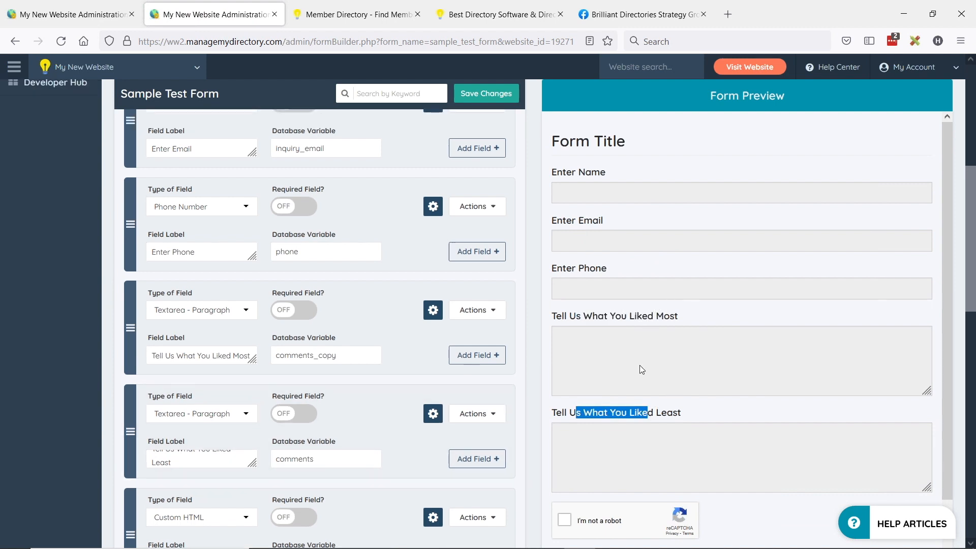
key(alt+Tab)
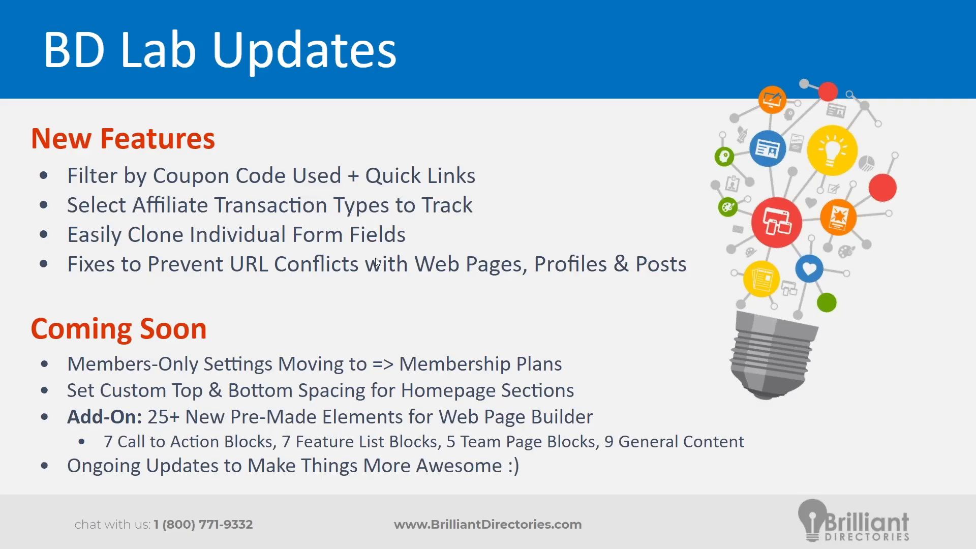